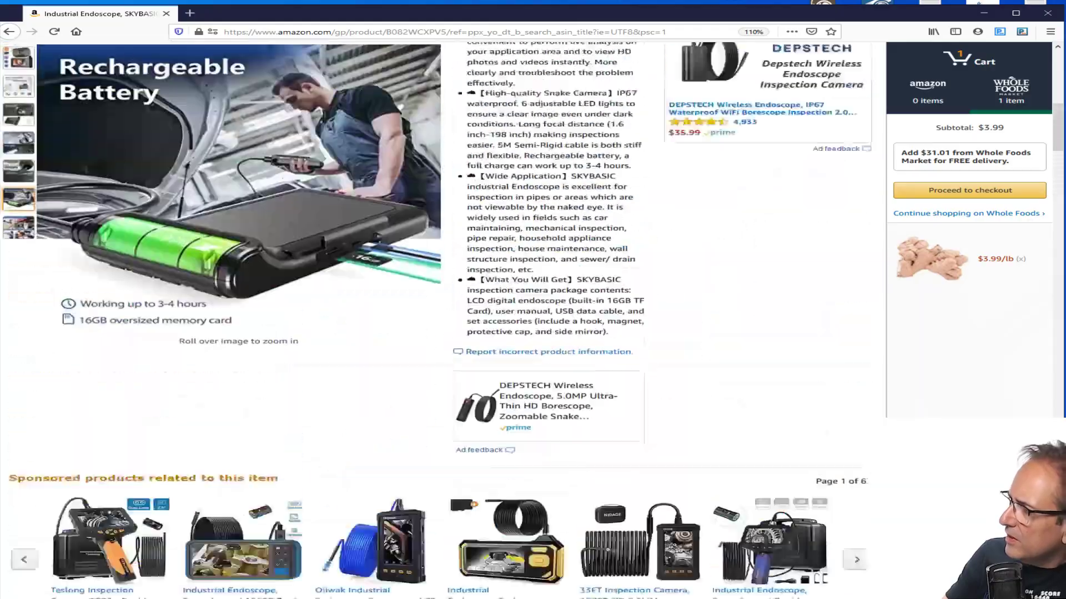
{"action": "scroll", "coordinate": [533, 300], "scroll_direction": "up", "scroll_amount": 3}
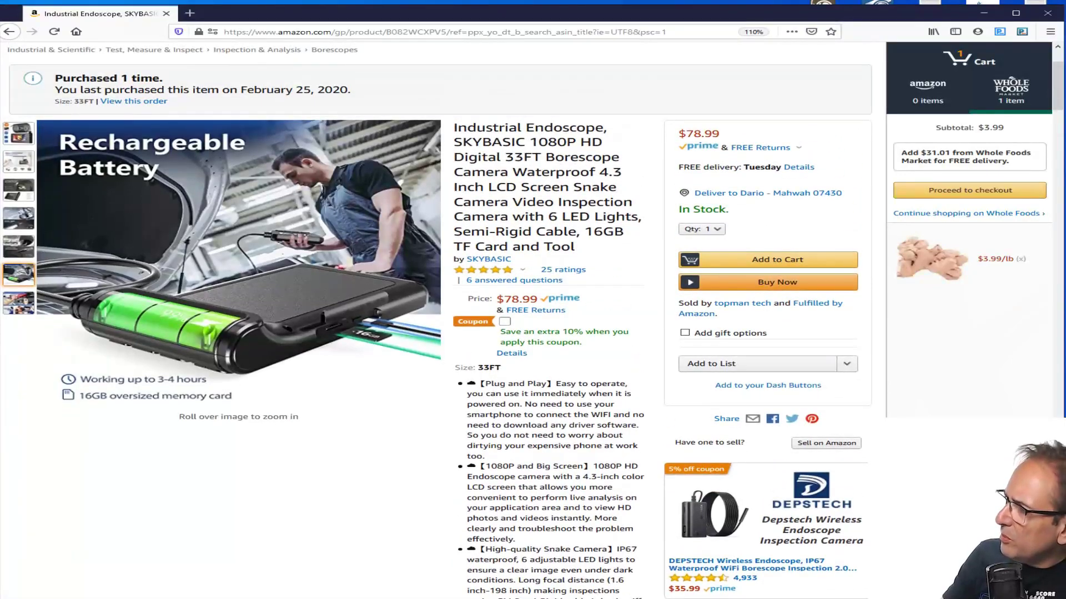
{"action": "scroll", "coordinate": [532, 300], "scroll_direction": "down", "scroll_amount": 3}
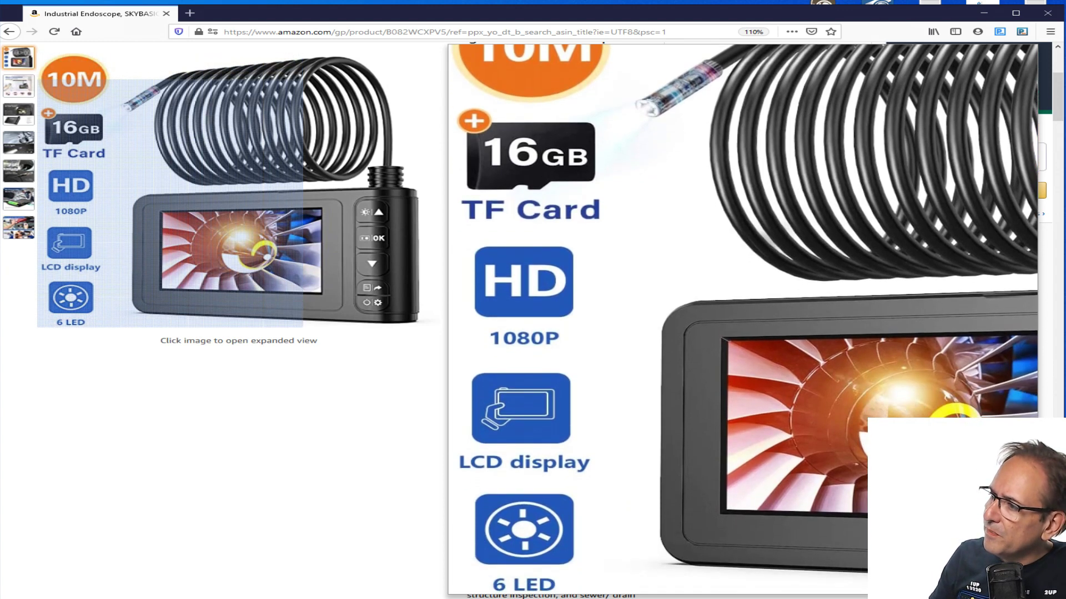
{"action": "mouse_move", "coordinate": [19, 227]}
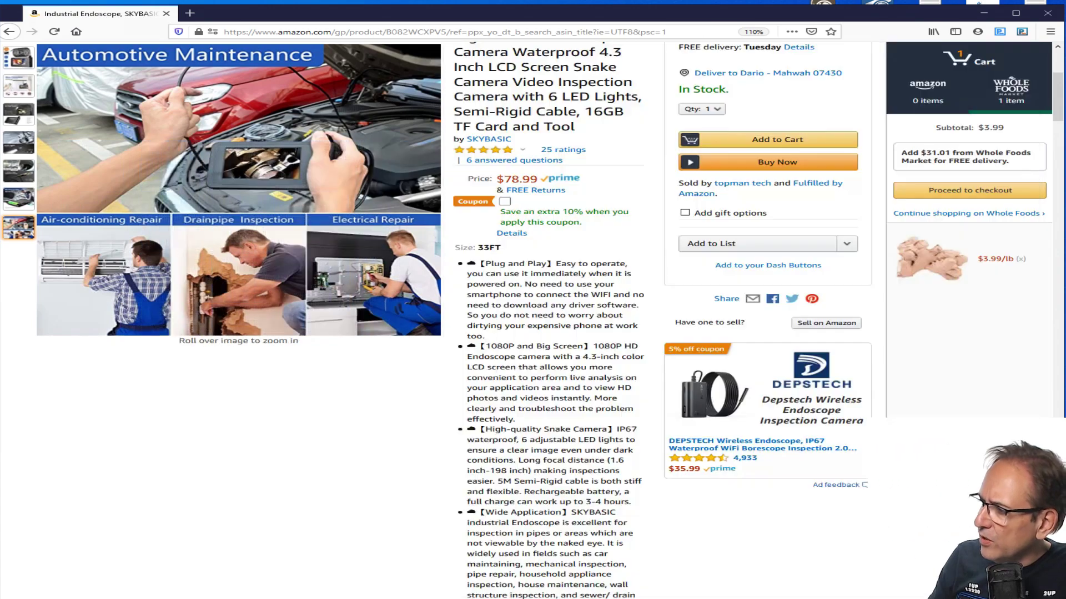
{"action": "scroll", "coordinate": [417, 333], "scroll_direction": "down", "scroll_amount": 5}
{"action": "scroll", "coordinate": [416, 333], "scroll_direction": "down", "scroll_amount": 5}
{"action": "scroll", "coordinate": [417, 334], "scroll_direction": "down", "scroll_amount": 5}
{"action": "scroll", "coordinate": [416, 333], "scroll_direction": "down", "scroll_amount": 3}
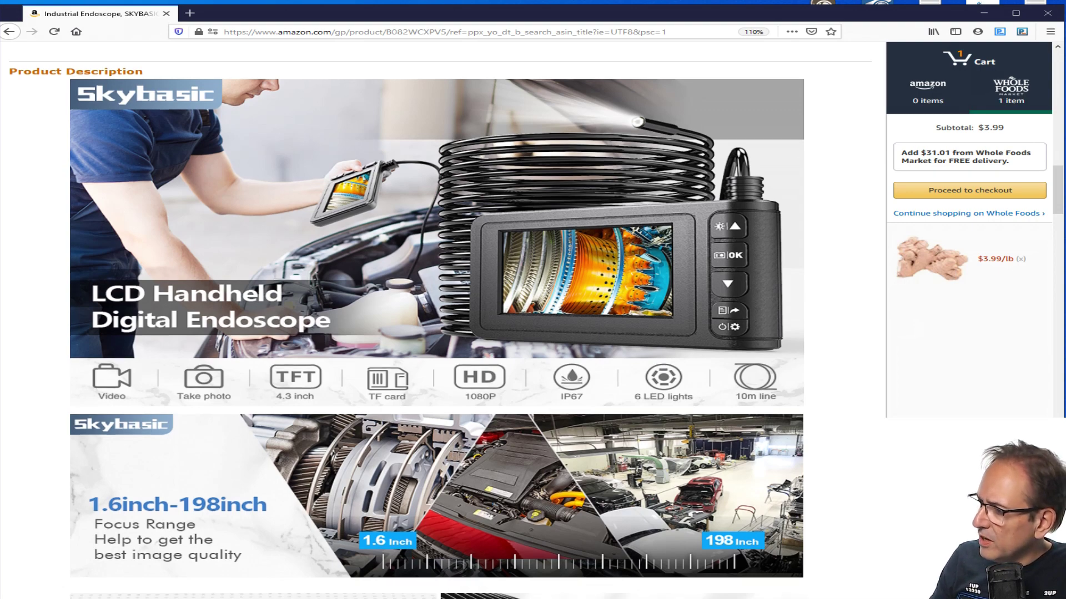
{"action": "scroll", "coordinate": [636, 122], "scroll_direction": "down", "scroll_amount": 3}
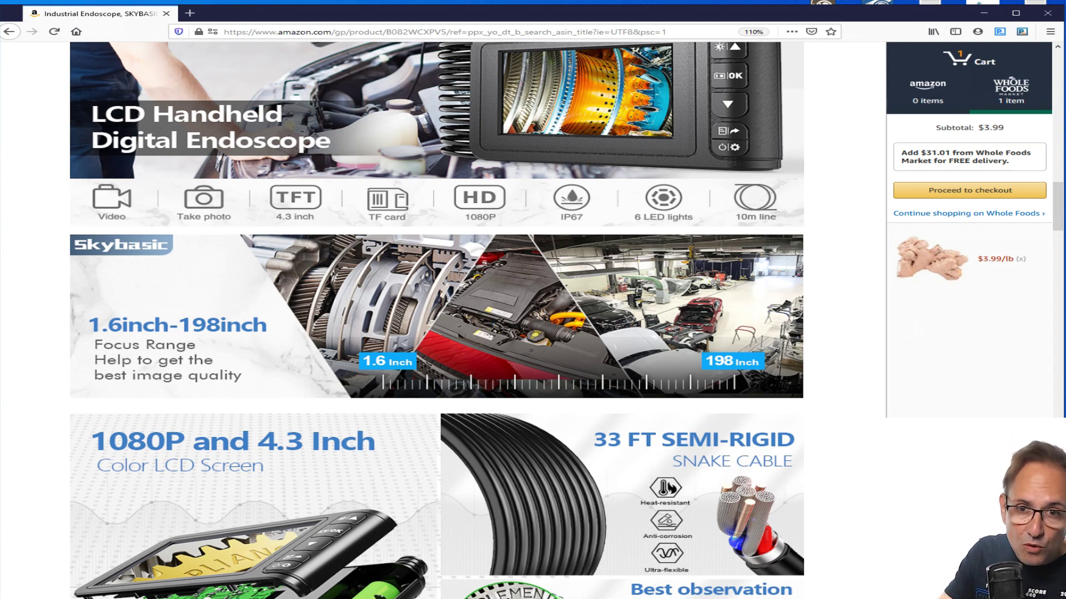
{"action": "scroll", "coordinate": [438, 333], "scroll_direction": "down", "scroll_amount": 3}
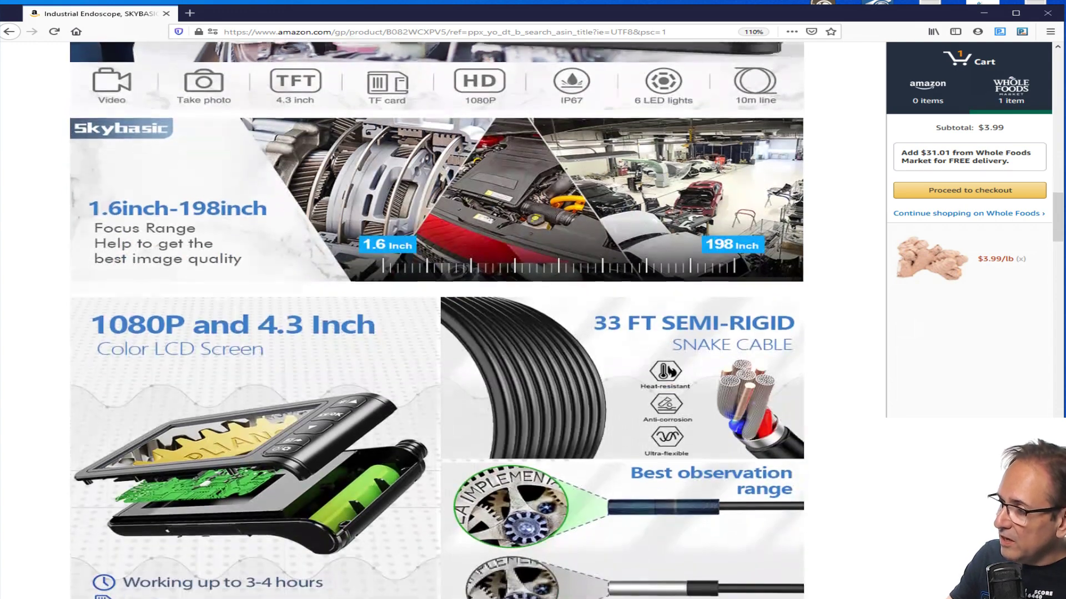
{"action": "scroll", "coordinate": [438, 333], "scroll_direction": "down", "scroll_amount": 3}
{"action": "scroll", "coordinate": [437, 334], "scroll_direction": "down", "scroll_amount": 3}
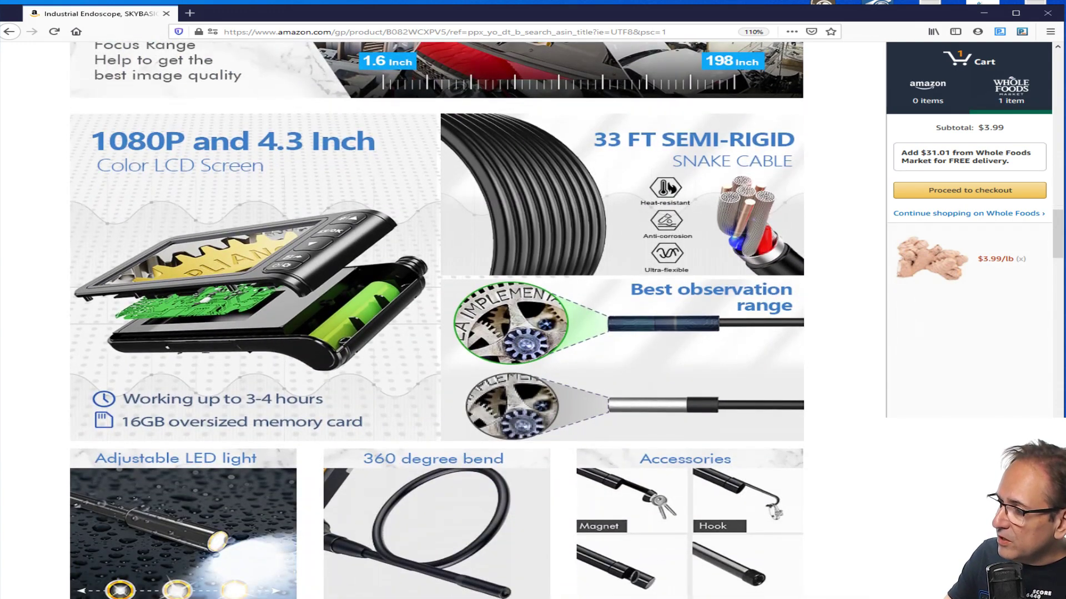
{"action": "scroll", "coordinate": [437, 333], "scroll_direction": "down", "scroll_amount": 2}
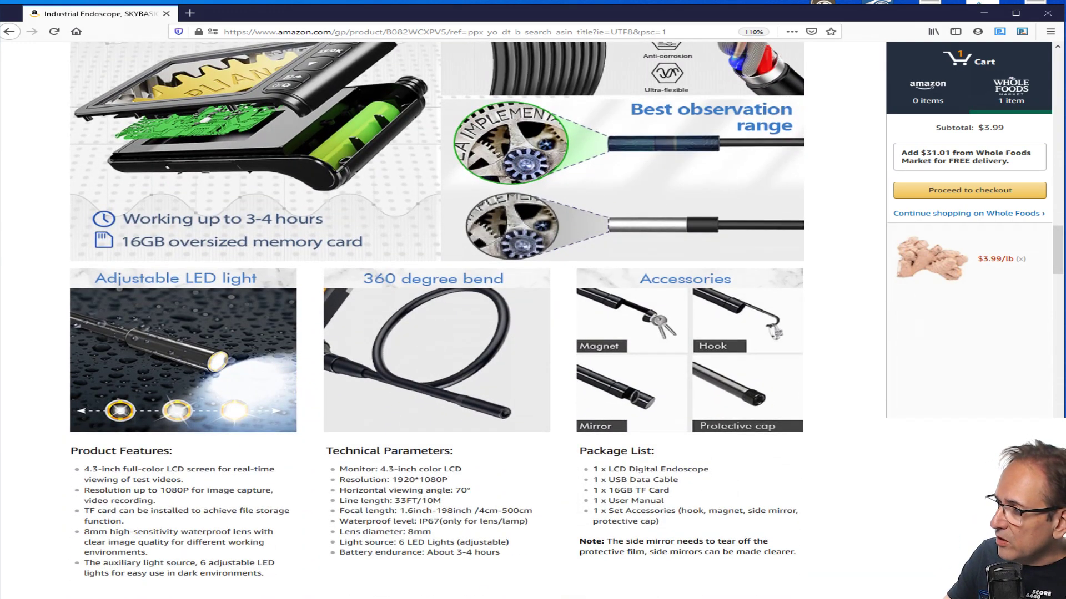